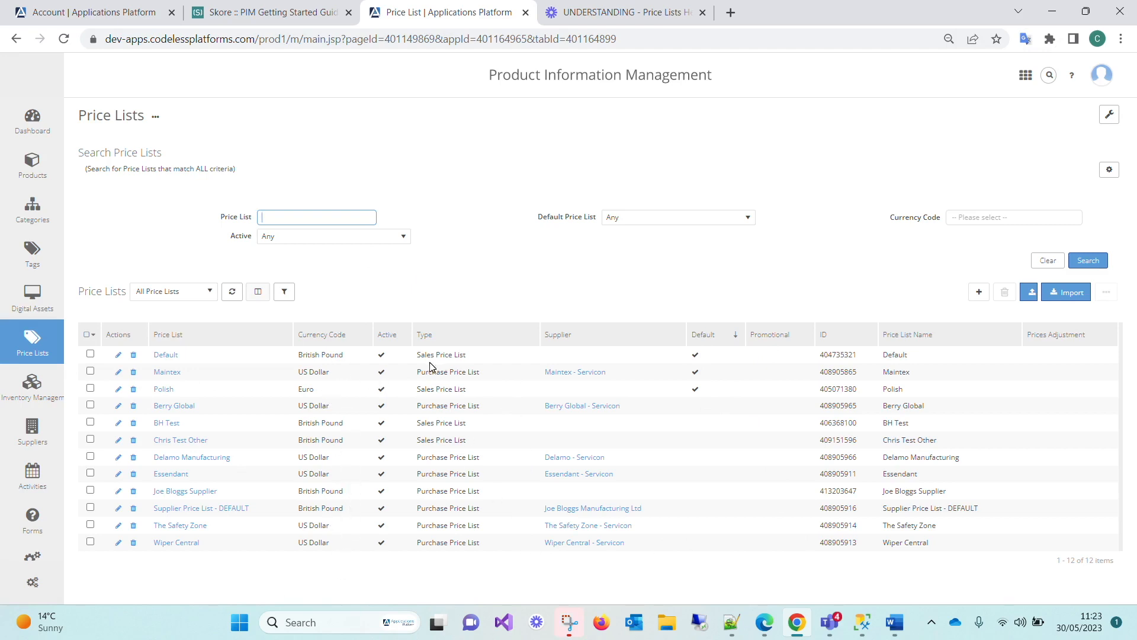
{"action": "left_click_drag", "start_coordinate": [429, 363], "coordinate": [474, 366]}
{"action": "left_click", "coordinate": [468, 383]}
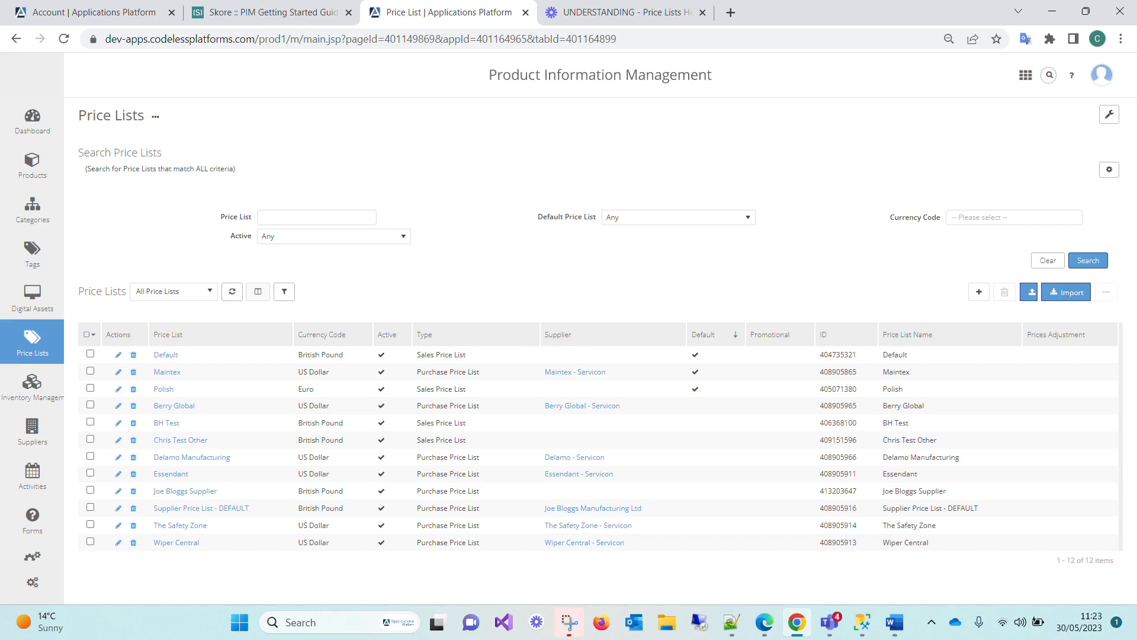
- Start a new price list named with the owner's first name followed by "Test 1", using British Pound as the currency
{"action": "left_click", "coordinate": [978, 292]}
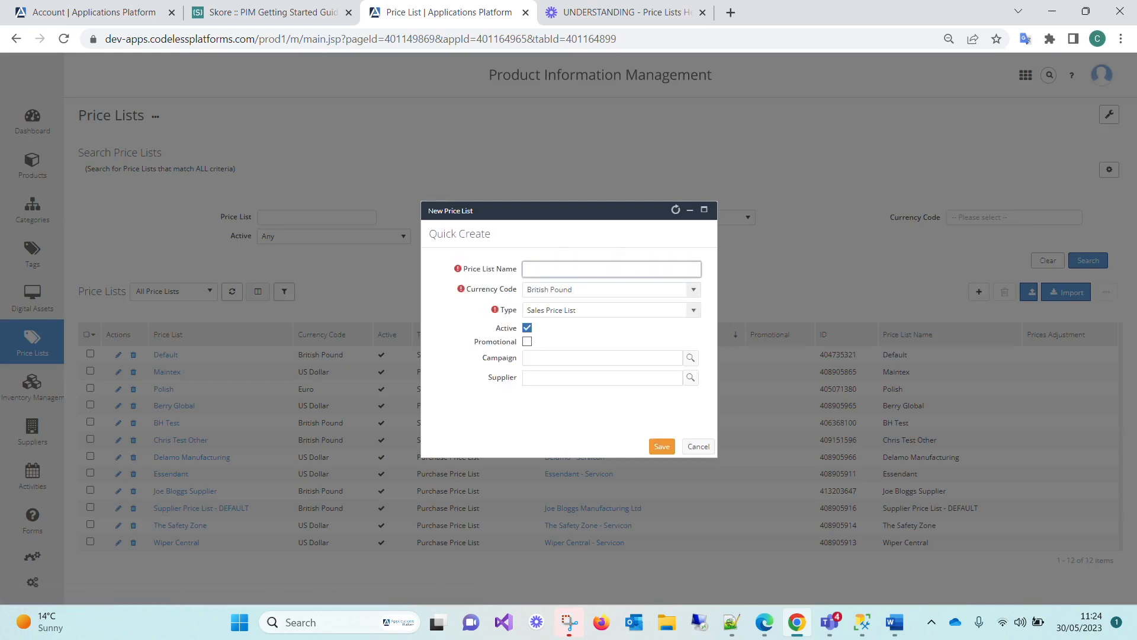
{"action": "type", "text": "Chris"}
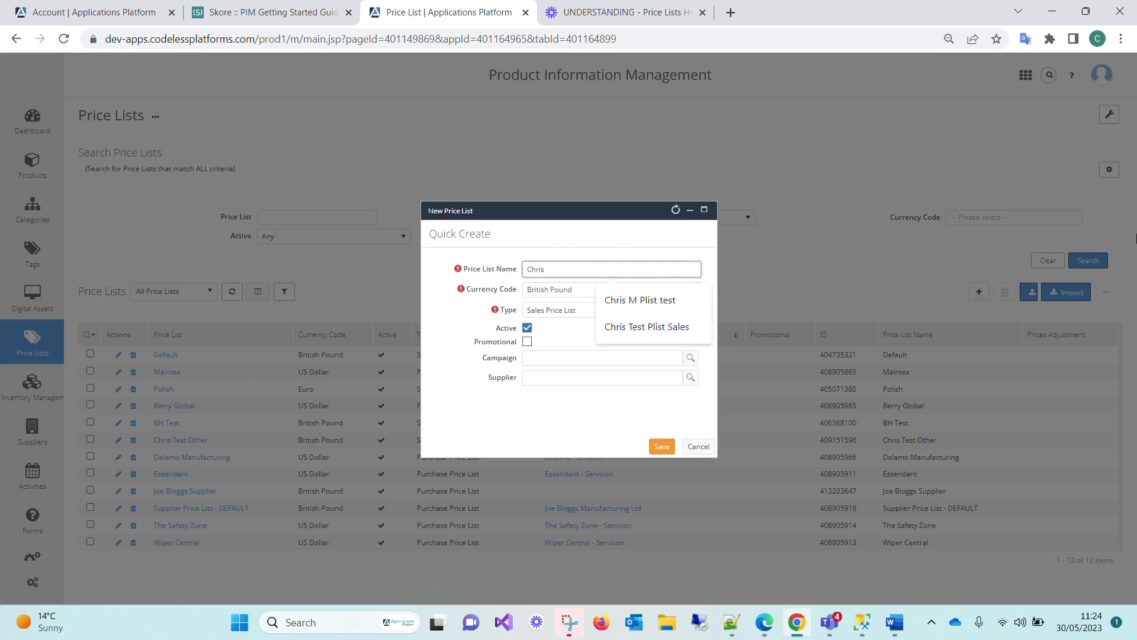
{"action": "type", "text": " Test 1"}
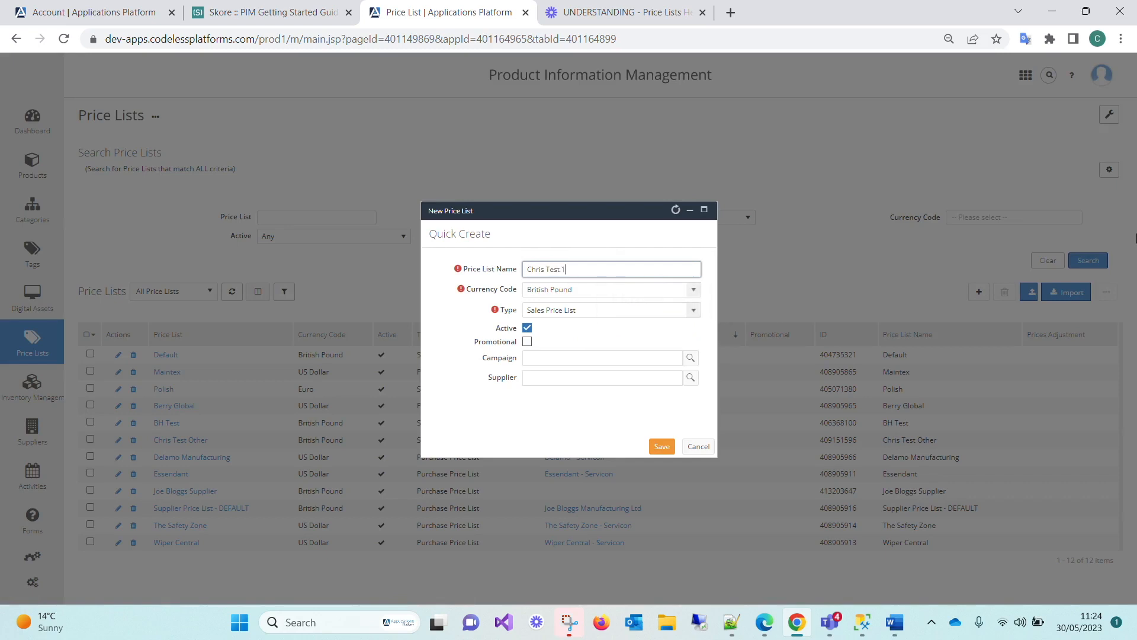
{"action": "left_click", "coordinate": [575, 291]}
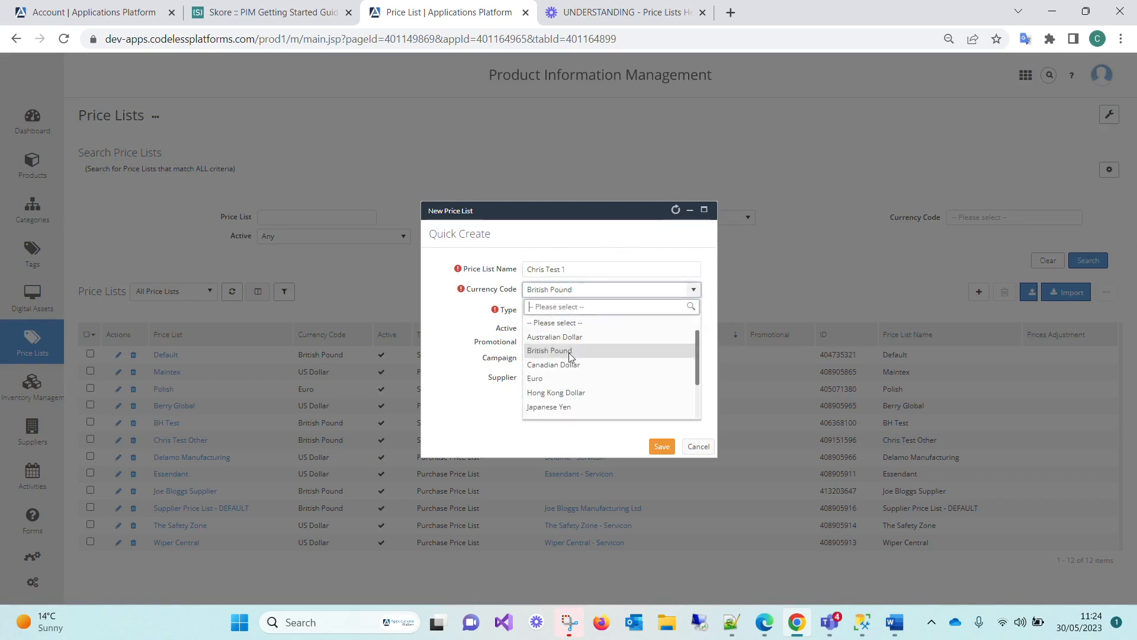
{"action": "left_click", "coordinate": [567, 356]}
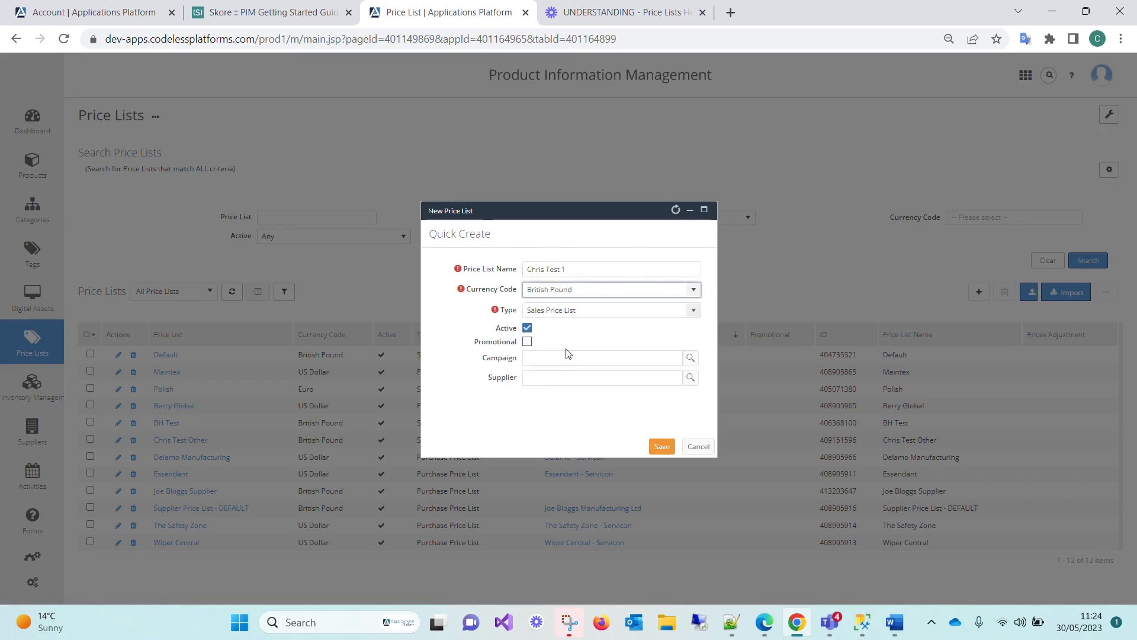
{"action": "left_click", "coordinate": [571, 296]}
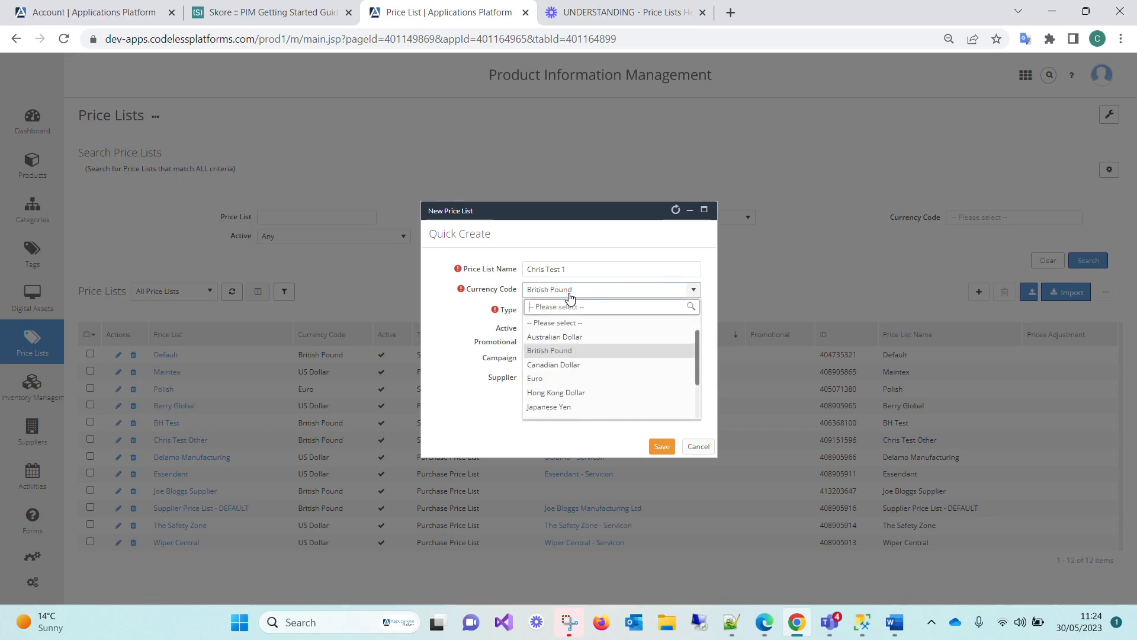
{"action": "left_click", "coordinate": [472, 318]}
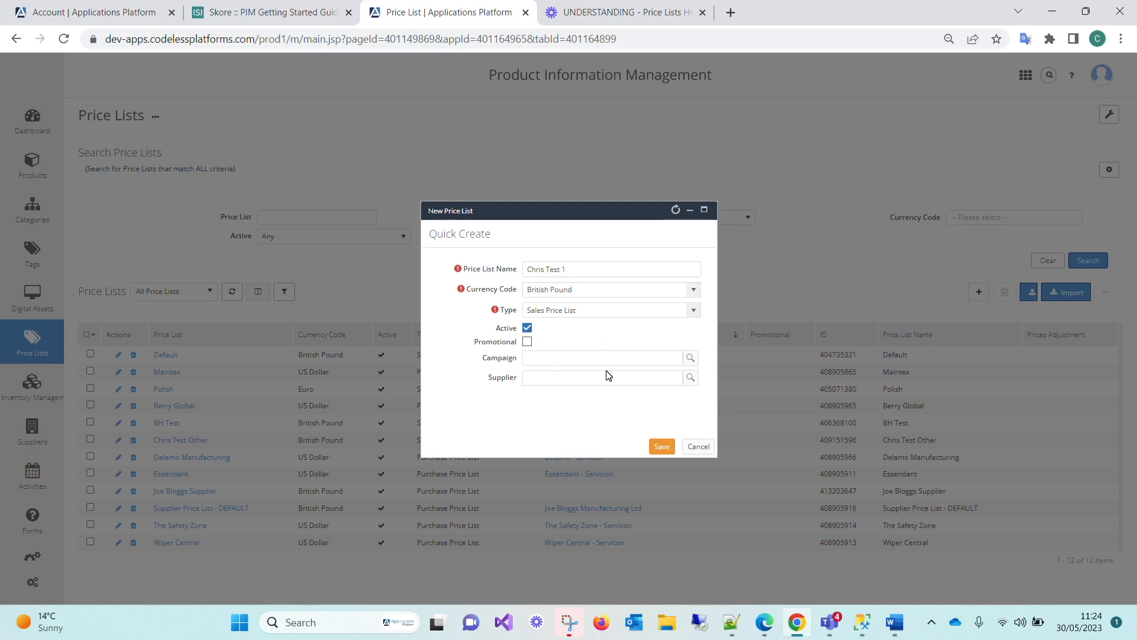
- Try the Purchase Price List type, return the type to Sales Price List, and save the new price list
{"action": "left_click", "coordinate": [577, 311]}
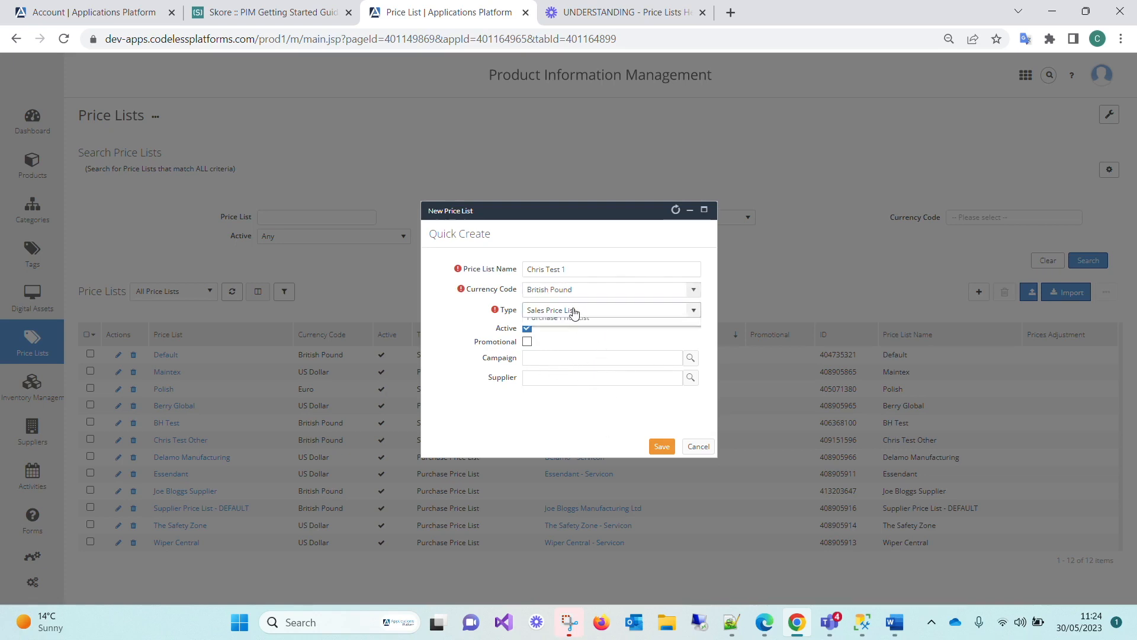
{"action": "left_click", "coordinate": [571, 372]}
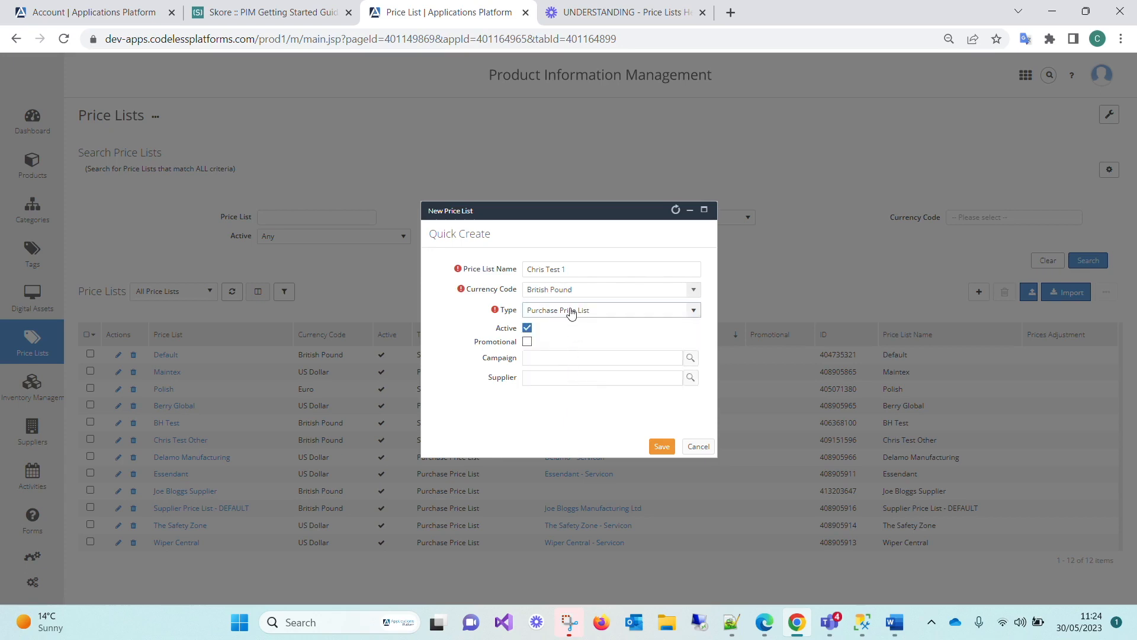
{"action": "left_click", "coordinate": [572, 311]}
{"action": "left_click", "coordinate": [562, 359]}
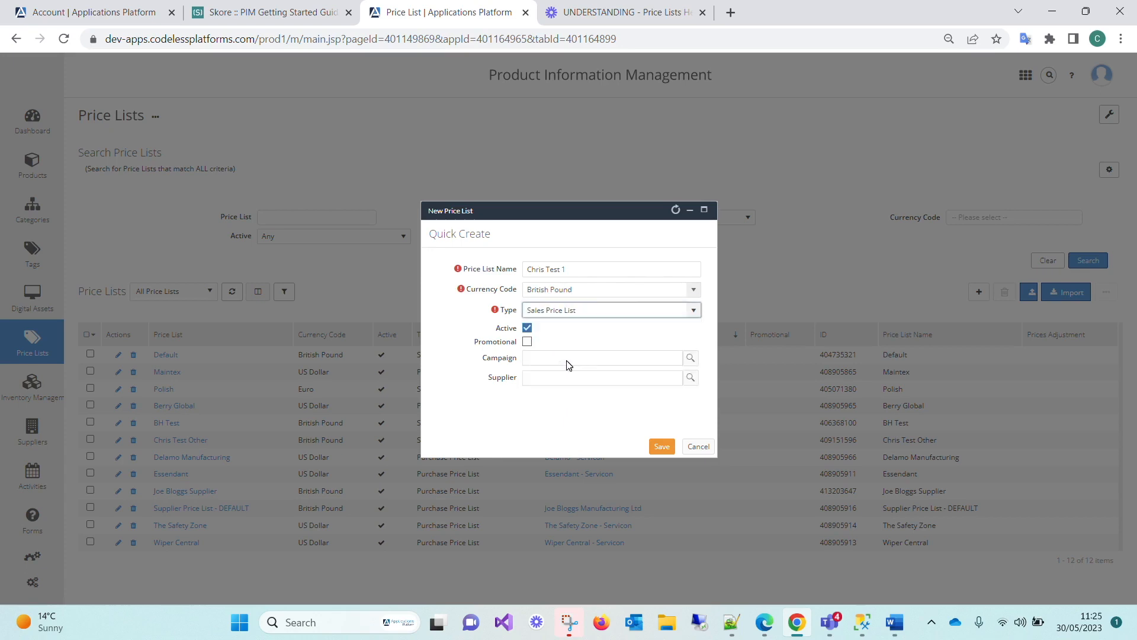
{"action": "left_click", "coordinate": [660, 448]}
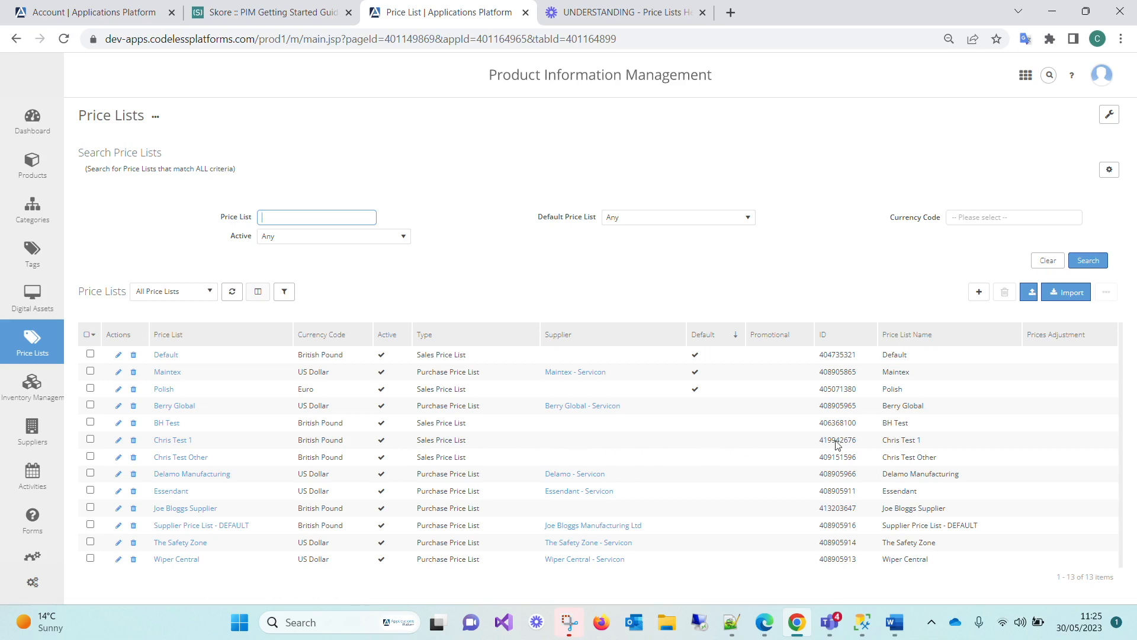
- Open the newly created "Test 1" price list from the list of price lists
{"action": "left_click_drag", "start_coordinate": [928, 448], "coordinate": [868, 445]}
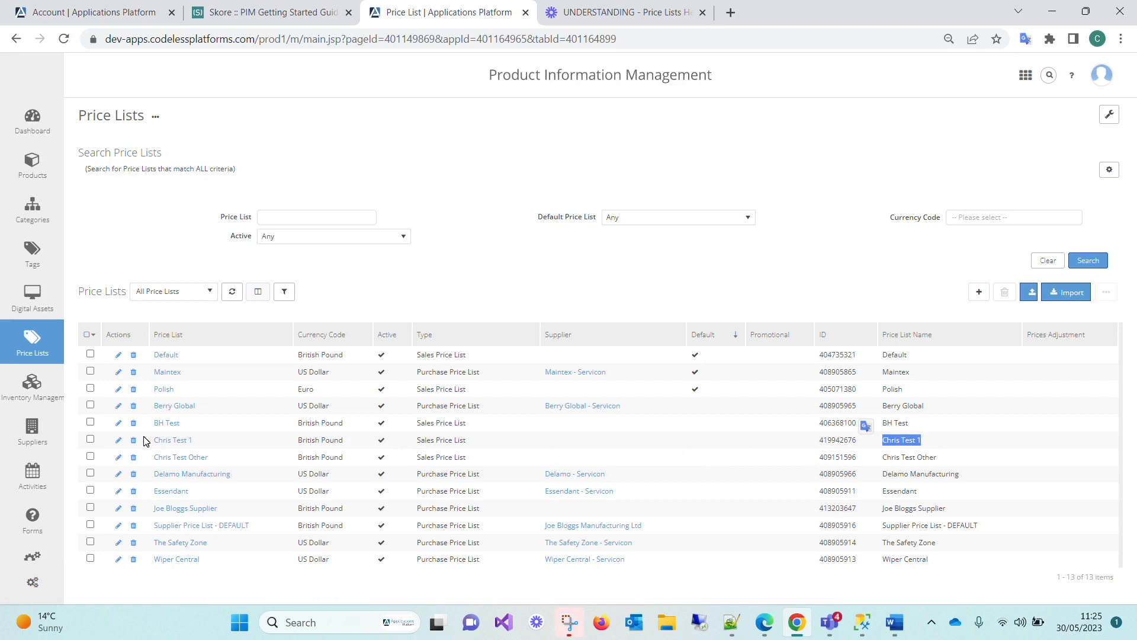
{"action": "left_click", "coordinate": [169, 441]}
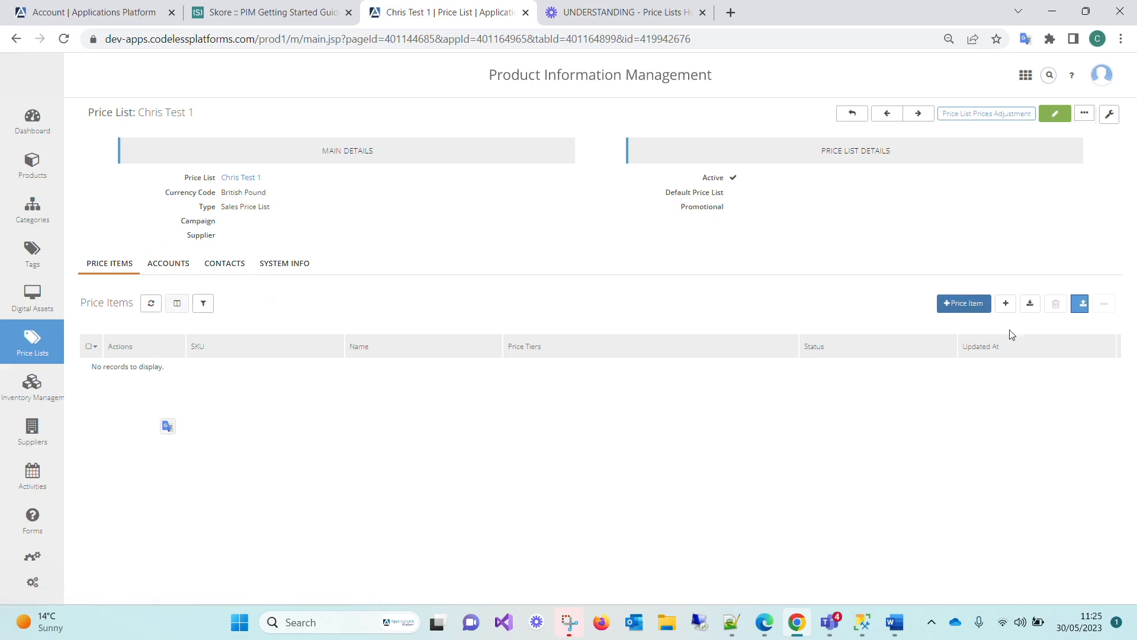
- Start a price item for product 1005411 45A Dual Connection Plate with standard cost 500 and price amount 10000
{"action": "left_click", "coordinate": [971, 309]}
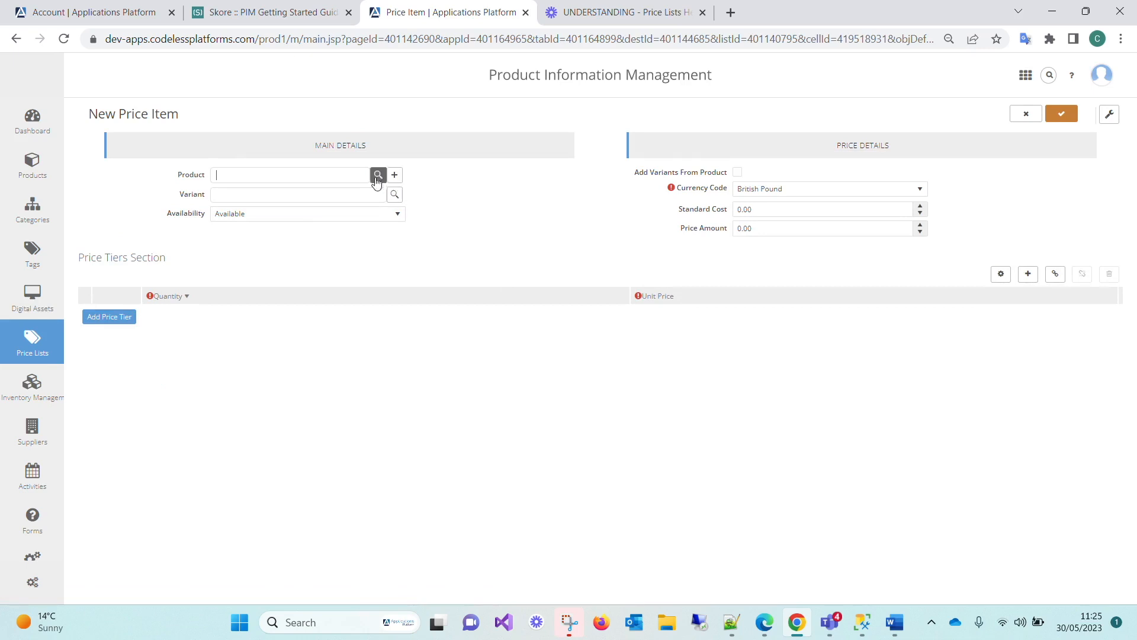
{"action": "left_click", "coordinate": [378, 175]}
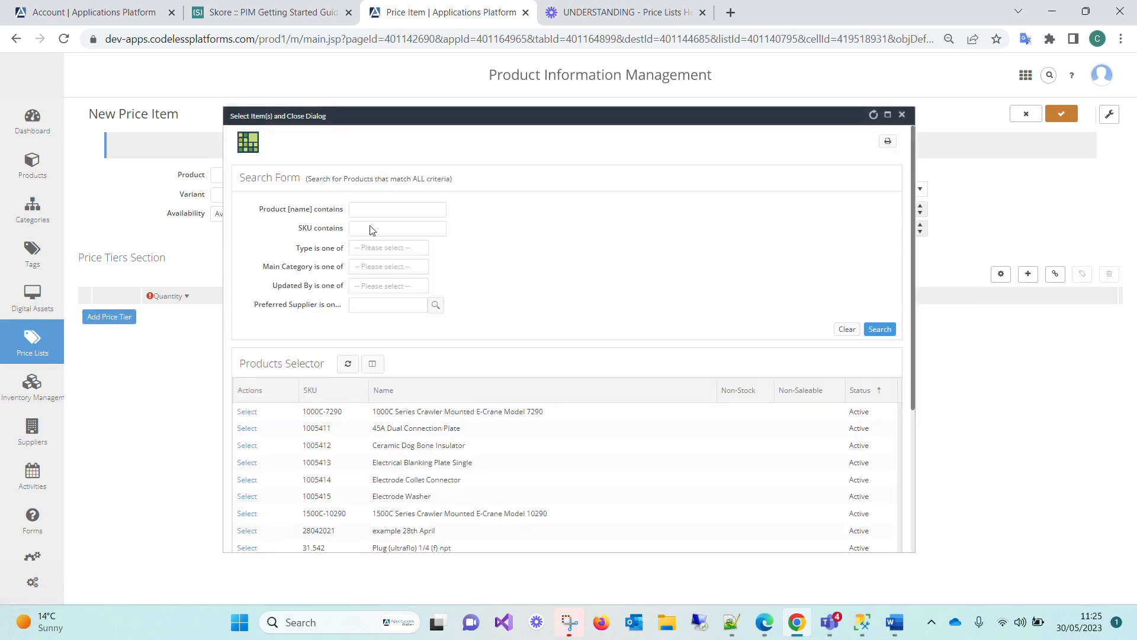
{"action": "left_click", "coordinate": [245, 429]}
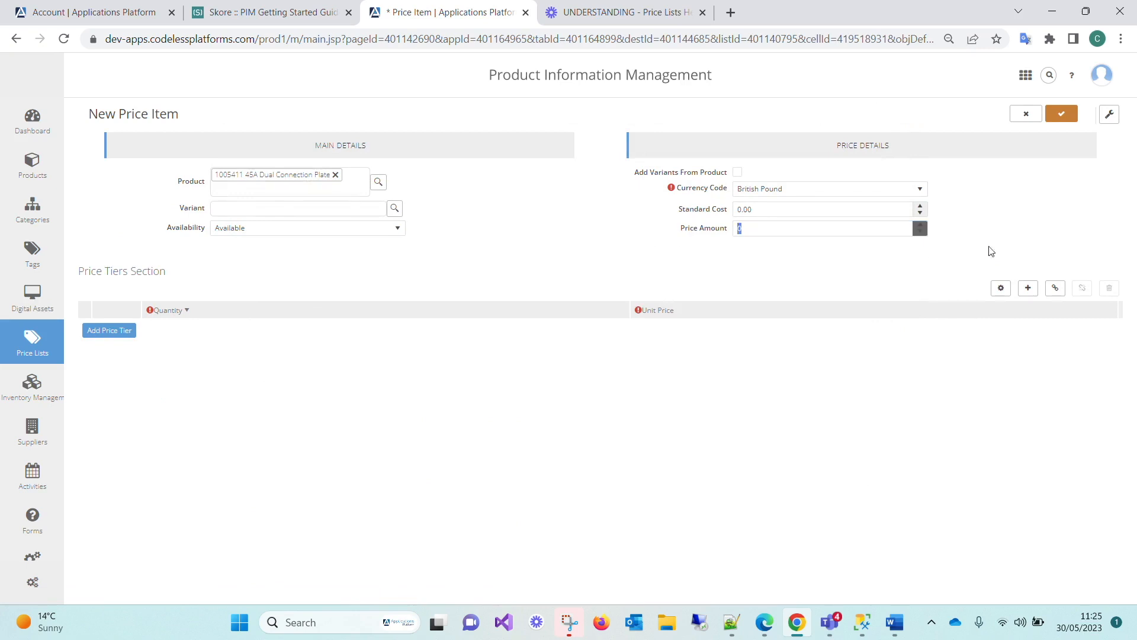
{"action": "type", "text": "10000"}
{"action": "left_click_drag", "start_coordinate": [755, 209], "coordinate": [706, 216]}
{"action": "type", "text": "5000"}
{"action": "key", "text": "BackSpace"}
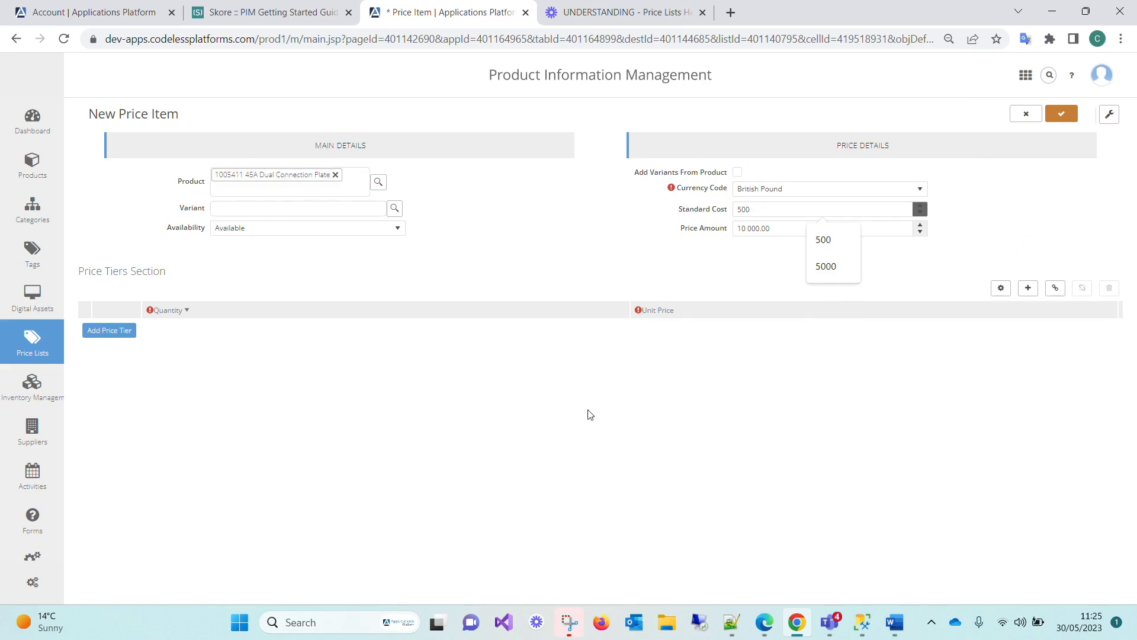
- Add a price tier to the price item with quantity 10 and unit price 9000
{"action": "left_click", "coordinate": [100, 333]}
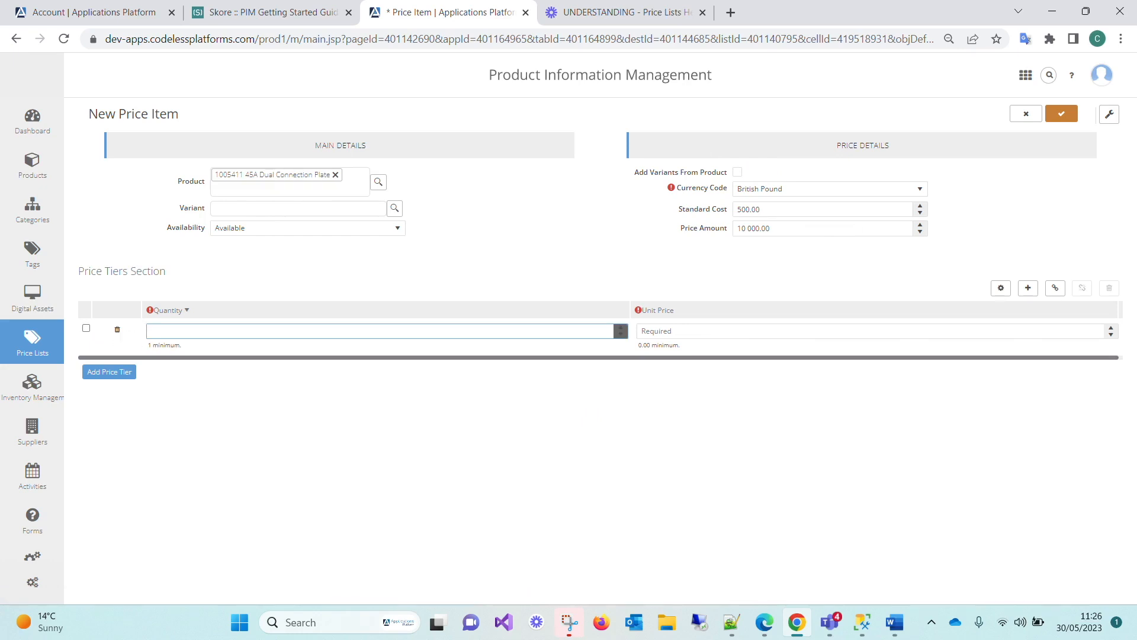
{"action": "type", "text": "10"}
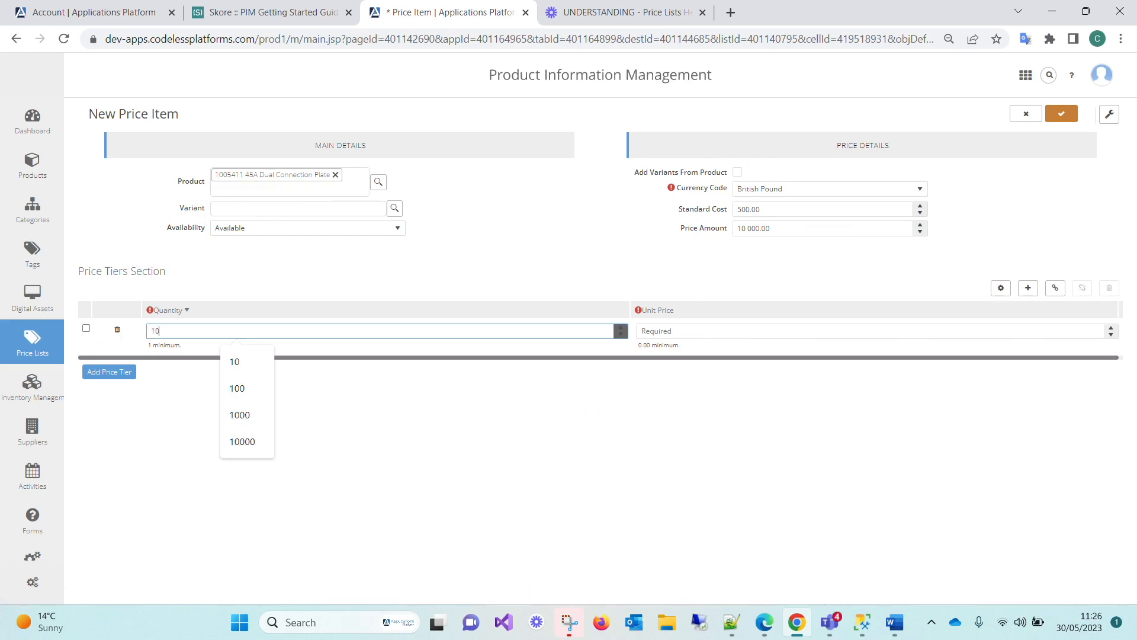
{"action": "left_click", "coordinate": [688, 331]}
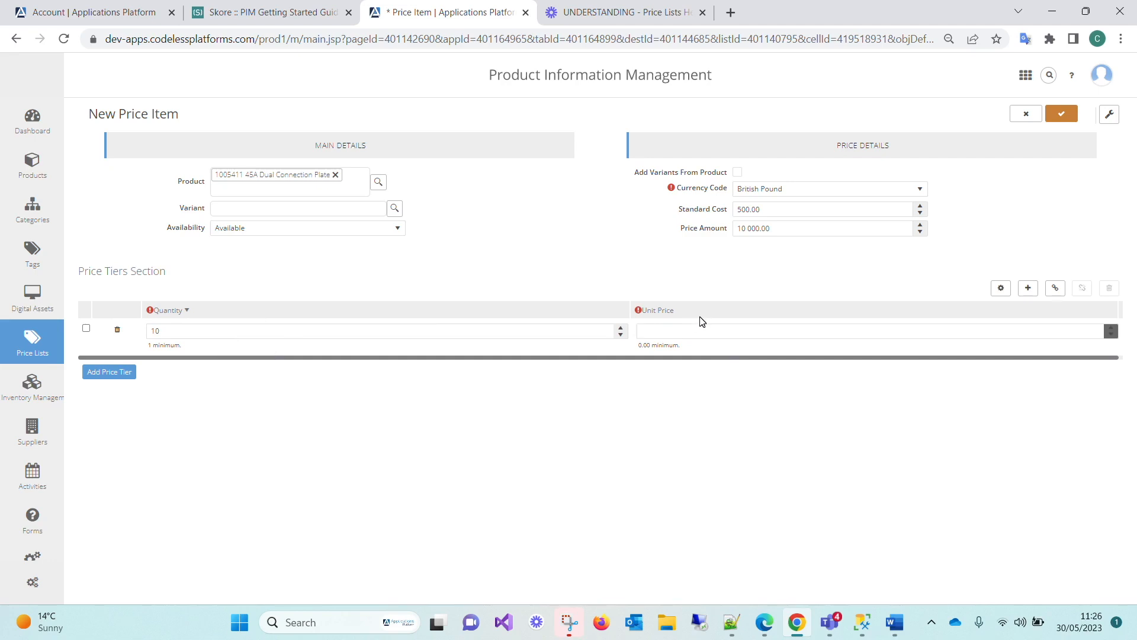
{"action": "type", "text": "12000"}
{"action": "key", "text": "BackSpace"}
{"action": "key", "text": "BackSpace"}
{"action": "key", "text": "BackSpace"}
{"action": "key", "text": "BackSpace"}
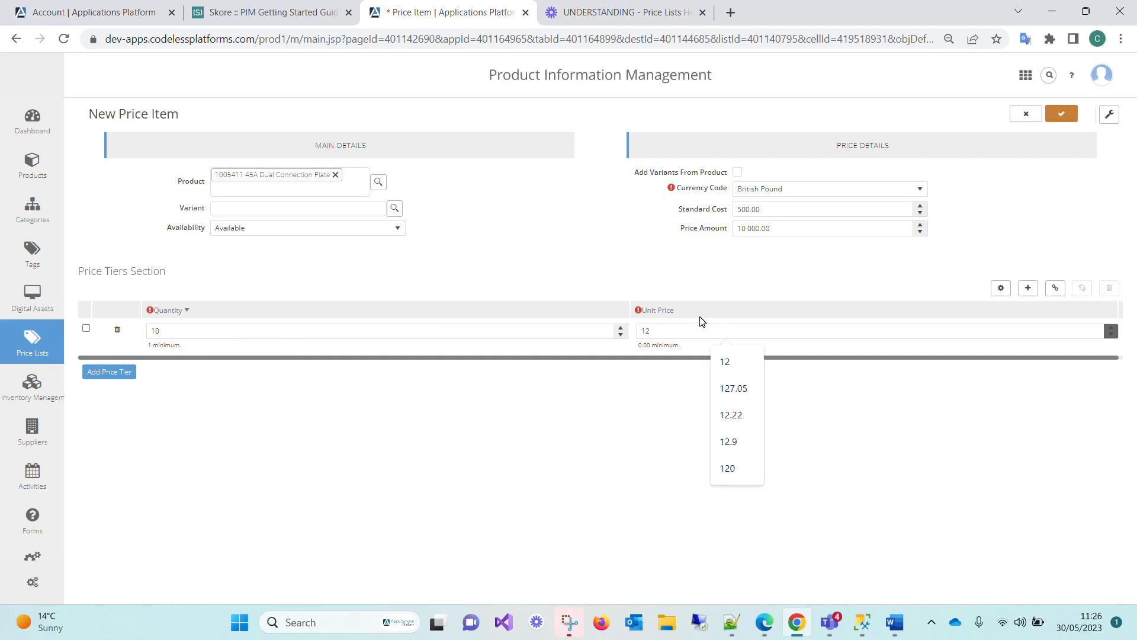
{"action": "type", "text": "9000"}
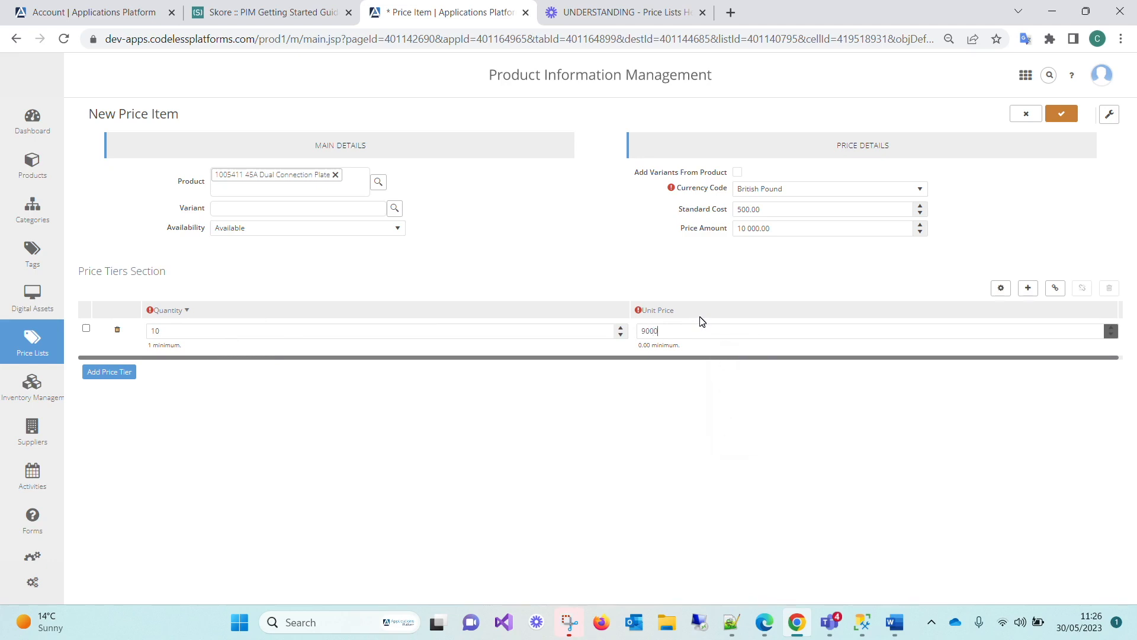
- Add a second price tier with quantity 20 and unit price 8000
{"action": "left_click", "coordinate": [134, 372]}
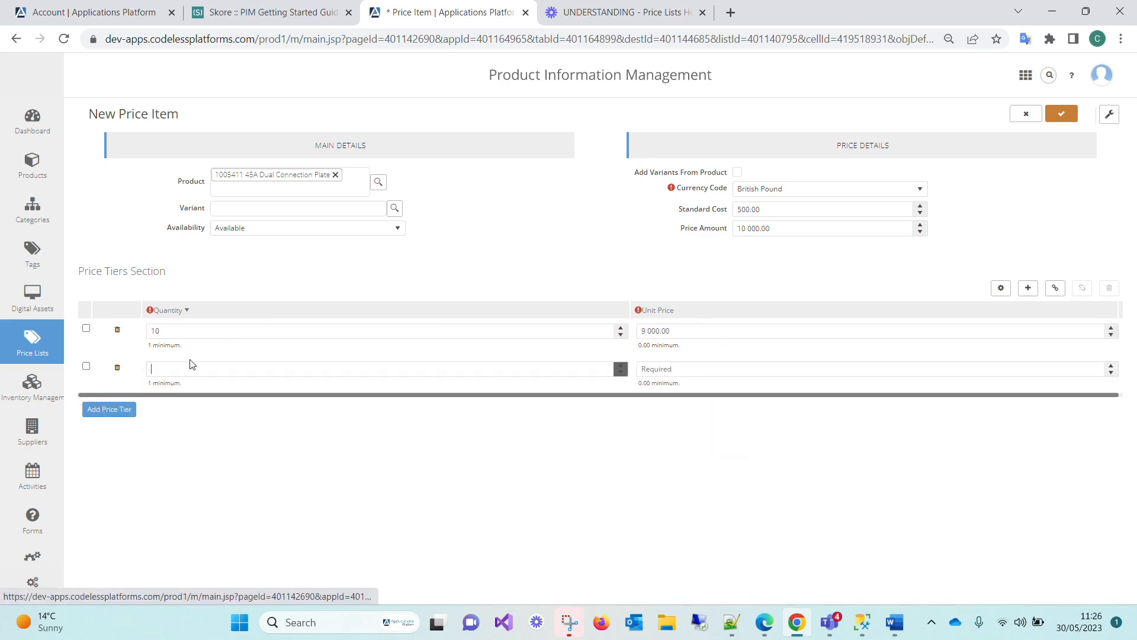
{"action": "type", "text": "20"}
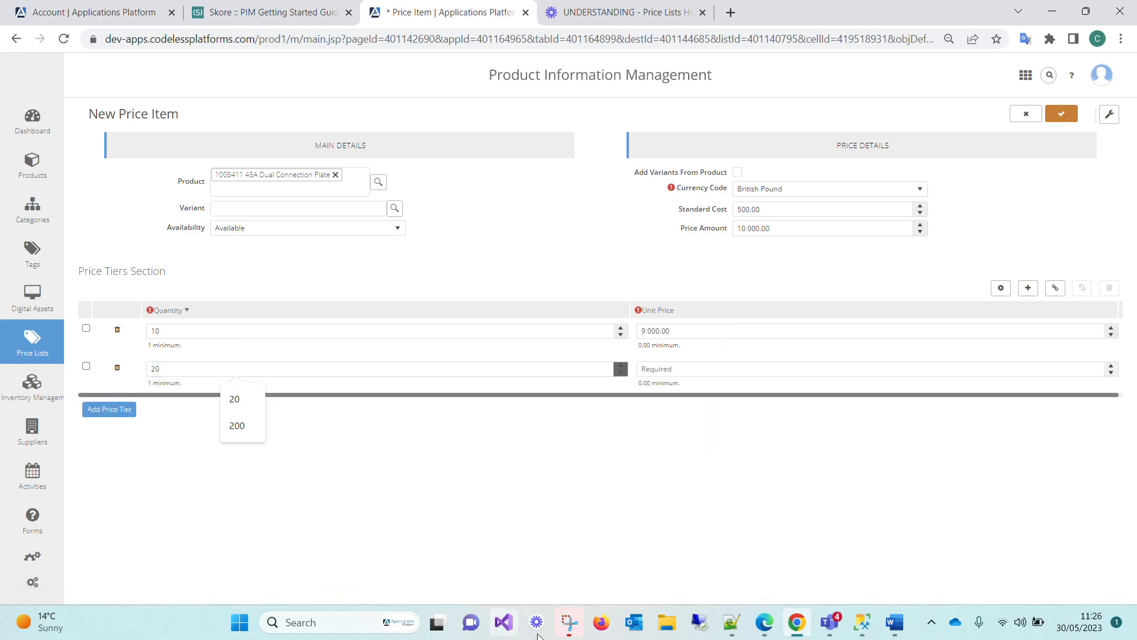
{"action": "key", "text": "Tab"}
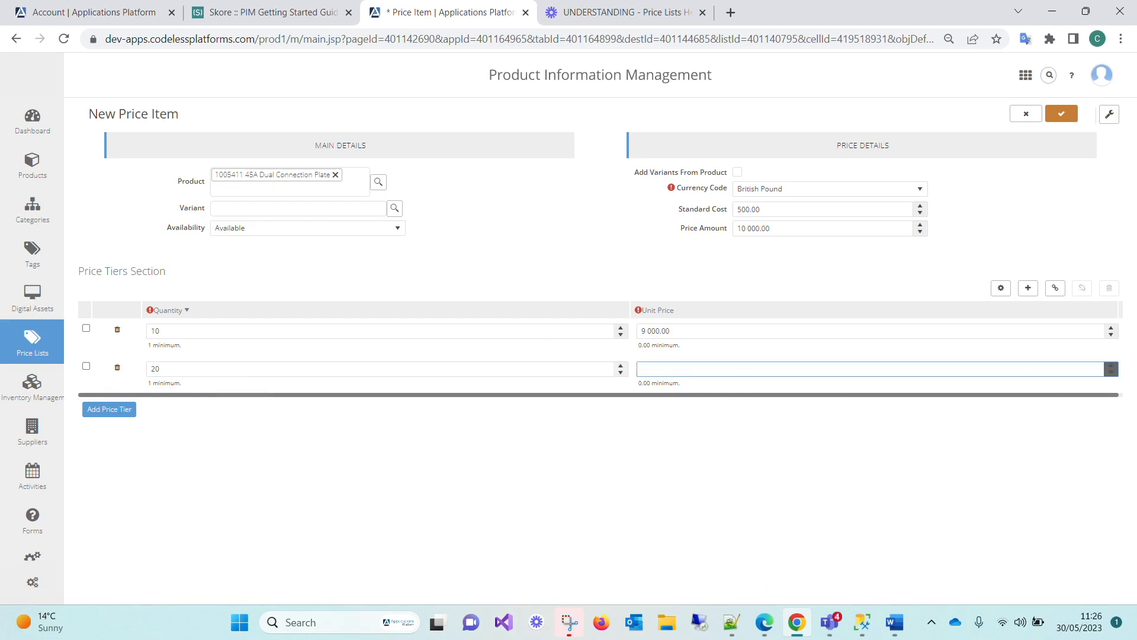
{"action": "type", "text": "8000"}
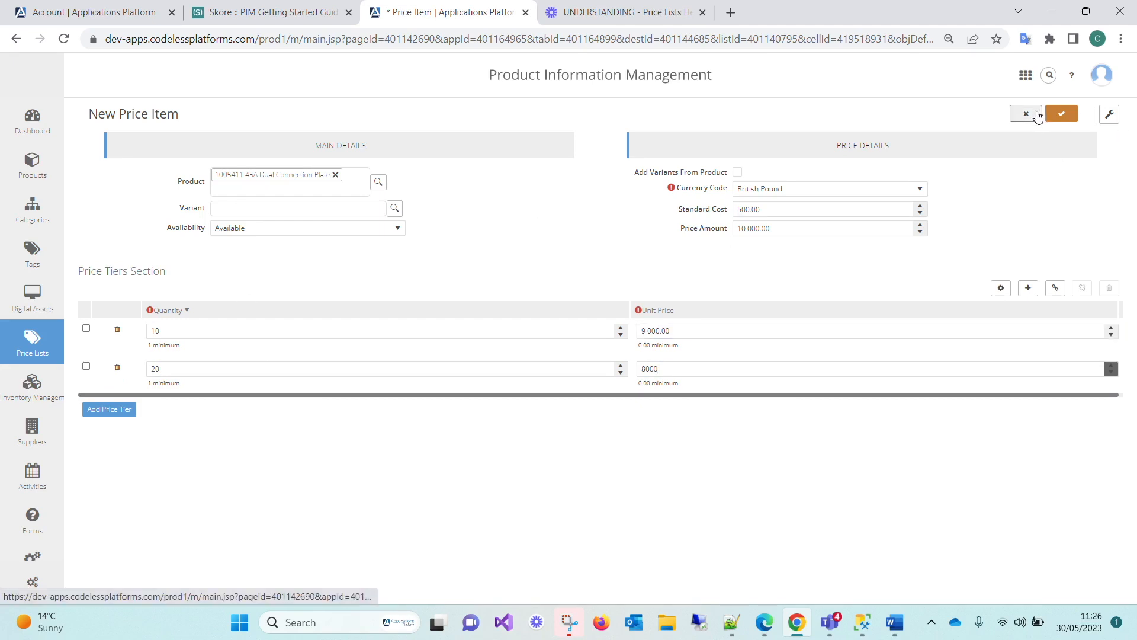
- Review the price item's availability options and discard the unsaved price item
{"action": "left_click", "coordinate": [285, 228]}
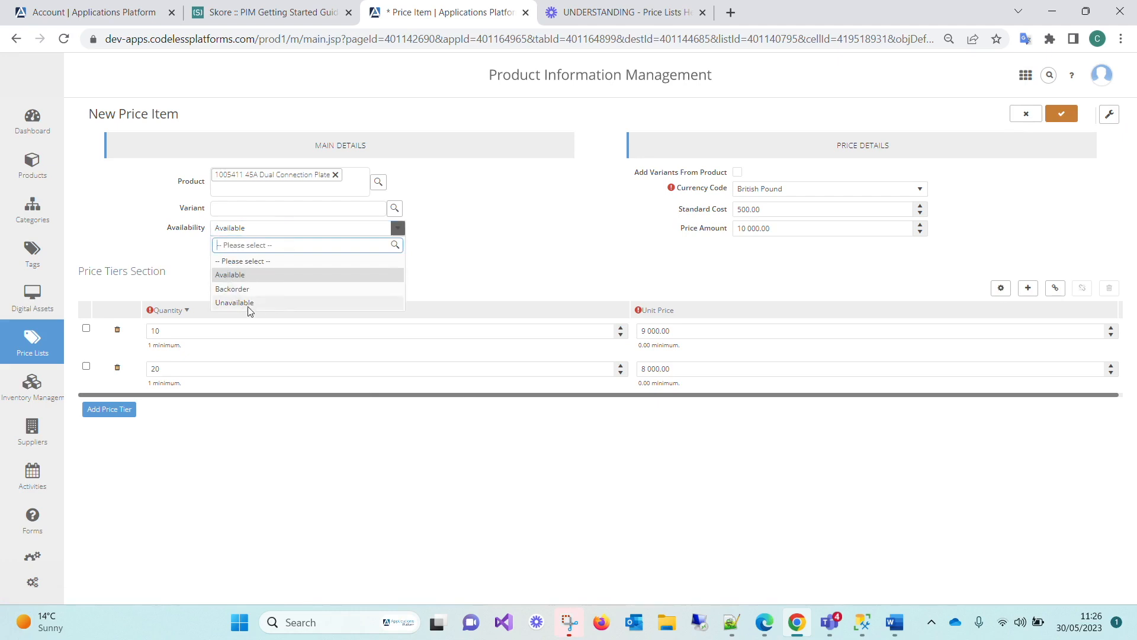
{"action": "left_click", "coordinate": [506, 248]}
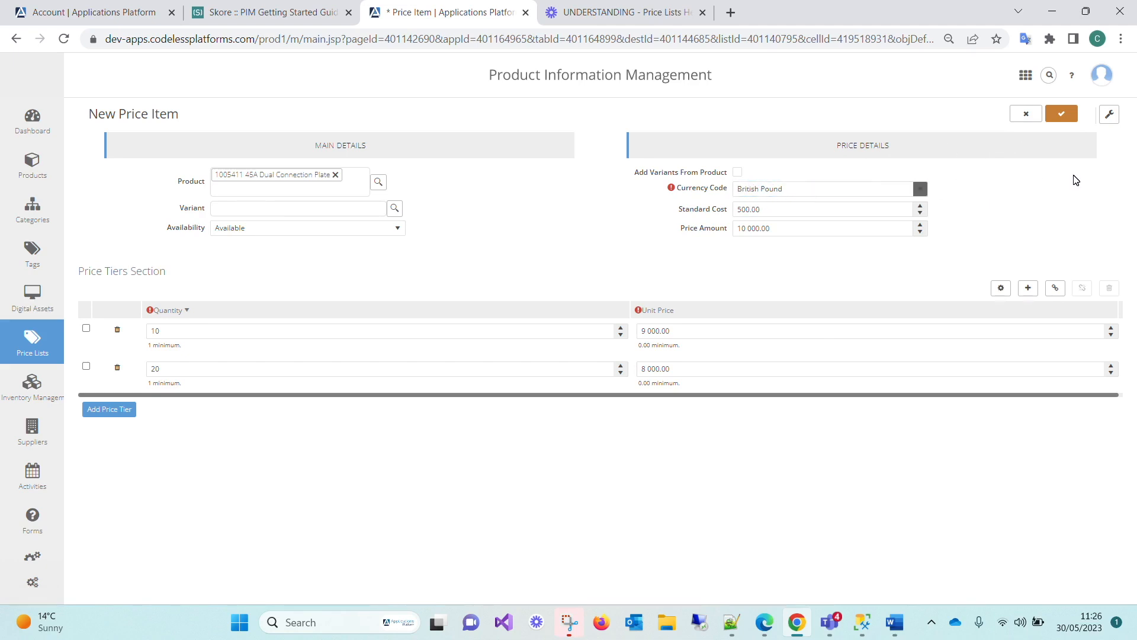
{"action": "left_click", "coordinate": [1019, 114]}
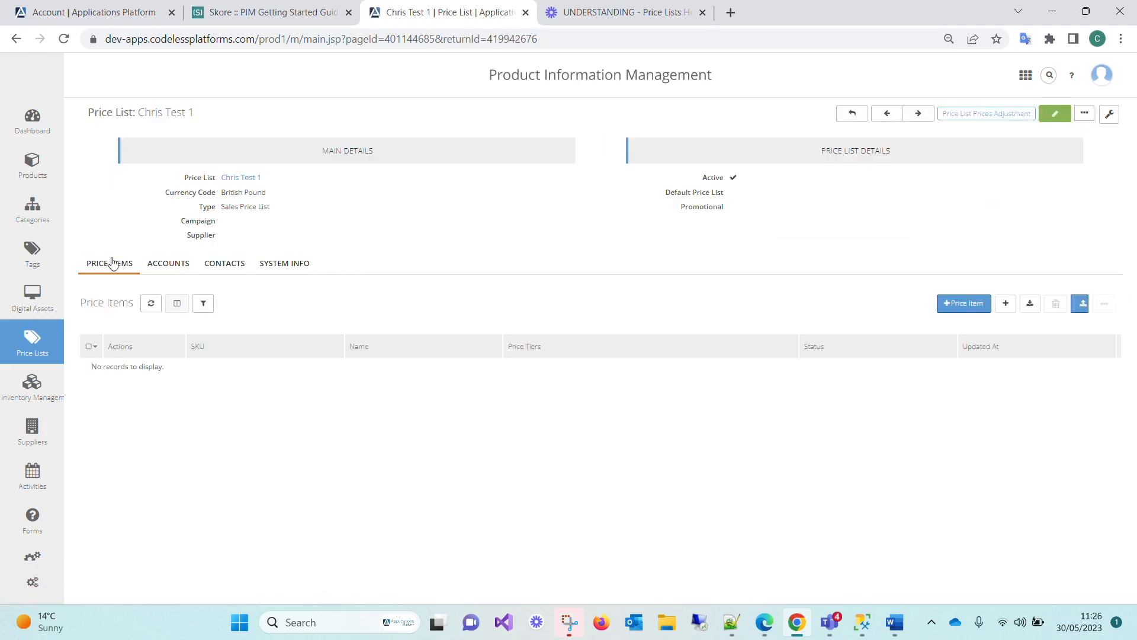
- Attach the accounts App Plat Ltd - TEST and Applications Platform to the price list
{"action": "left_click", "coordinate": [181, 266]}
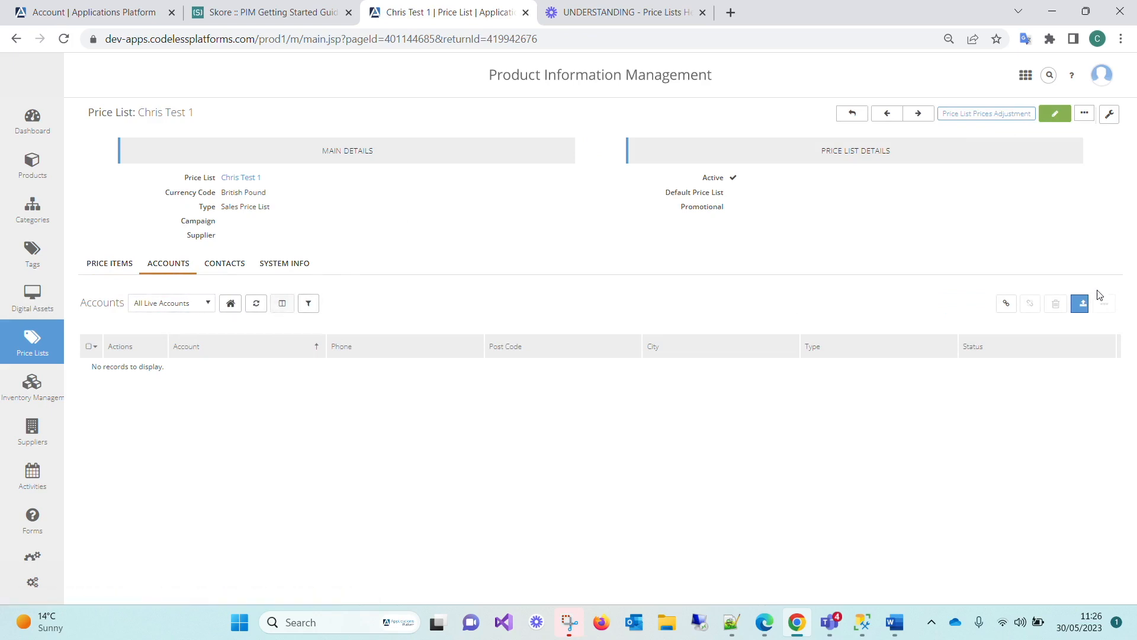
{"action": "left_click", "coordinate": [1006, 304]}
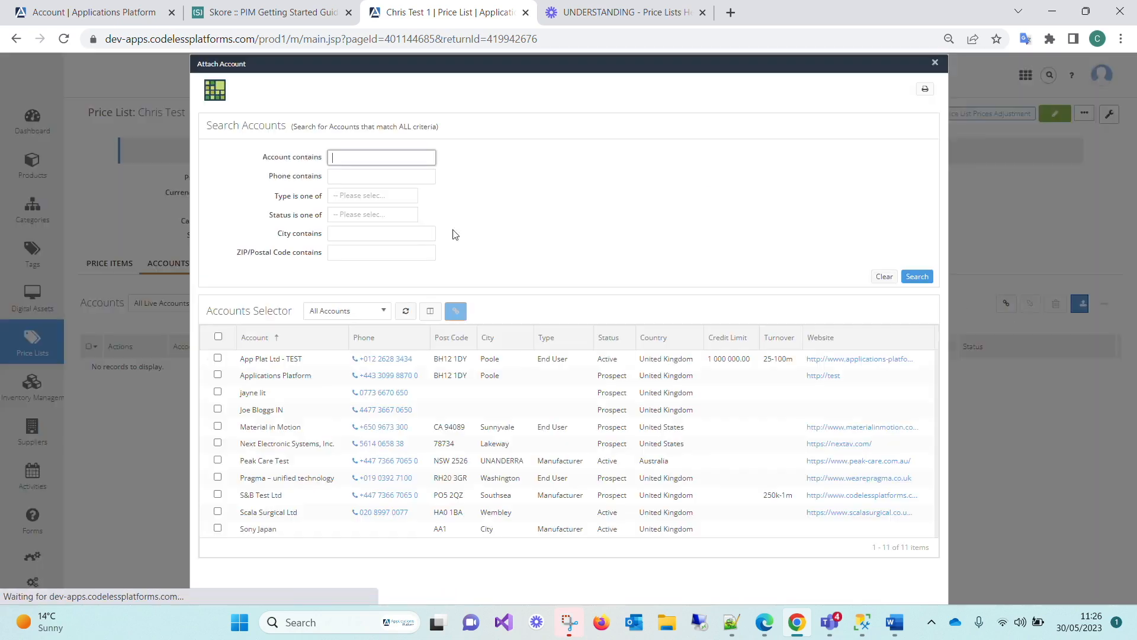
{"action": "left_click", "coordinate": [218, 375]}
{"action": "left_click", "coordinate": [218, 359]}
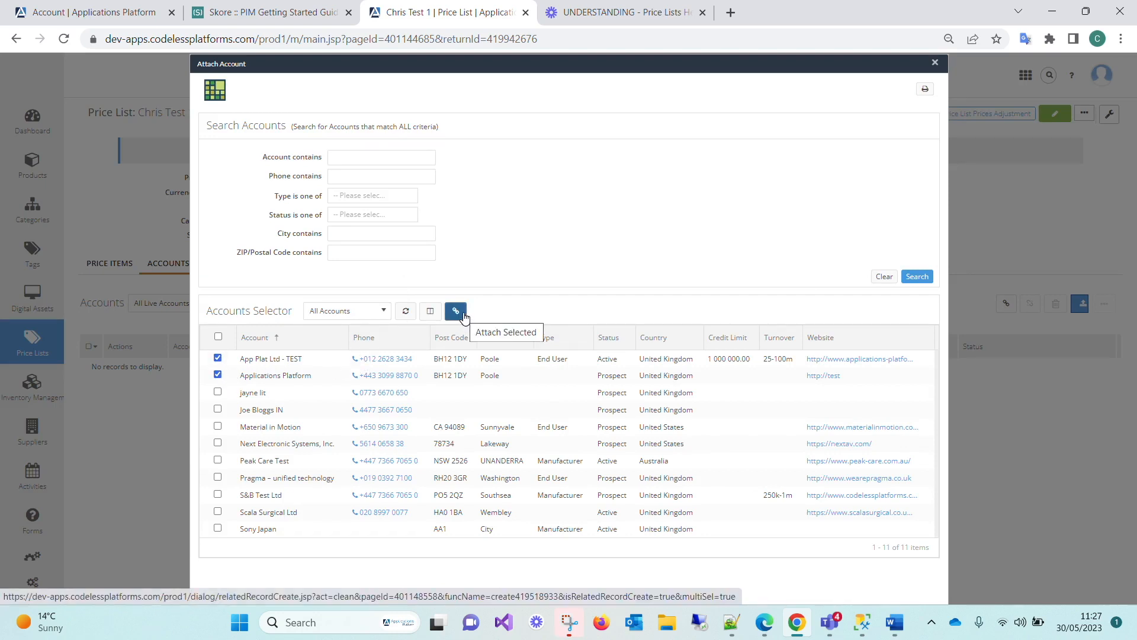
{"action": "left_click", "coordinate": [456, 311]}
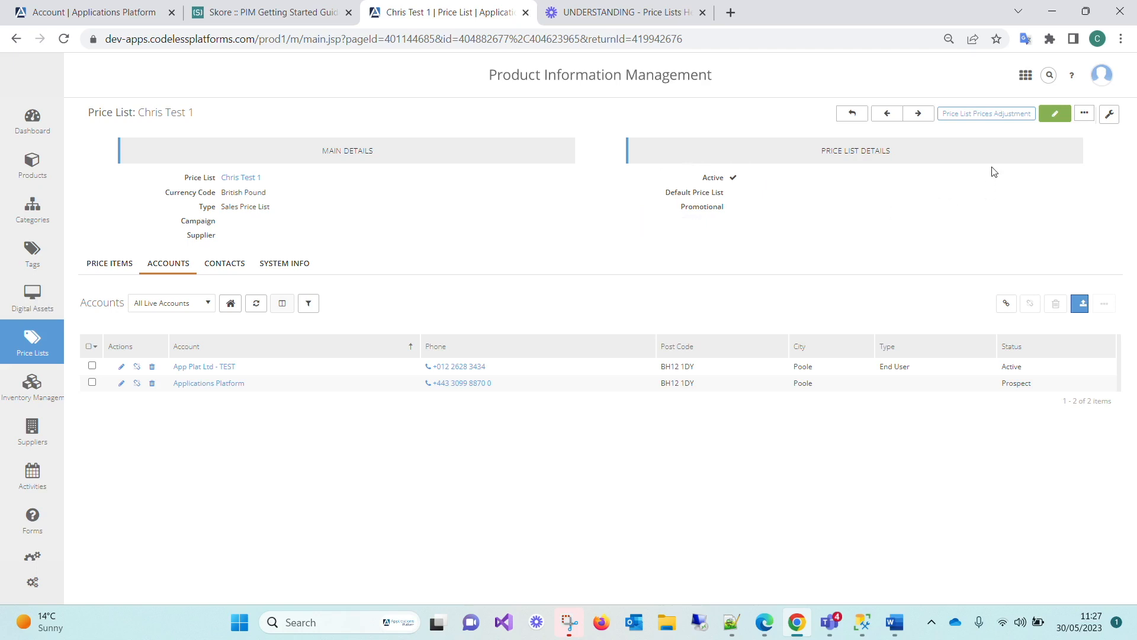
- Open the percentage prices adjustment form for the whole price list and leave it without submitting
{"action": "left_click", "coordinate": [997, 117]}
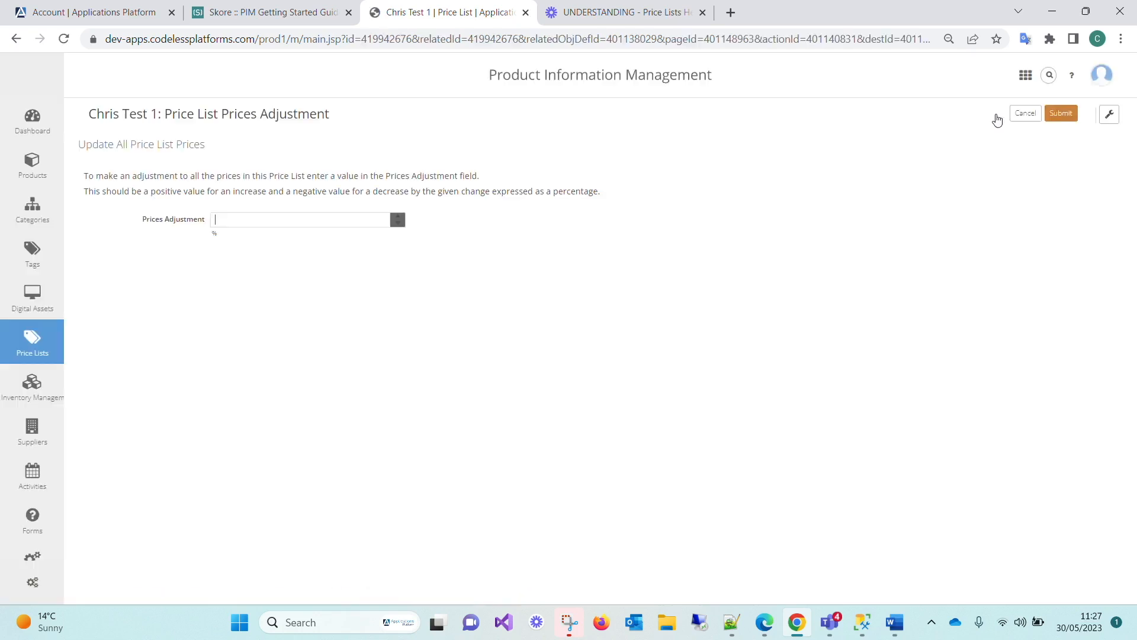
{"action": "left_click", "coordinate": [1029, 114]}
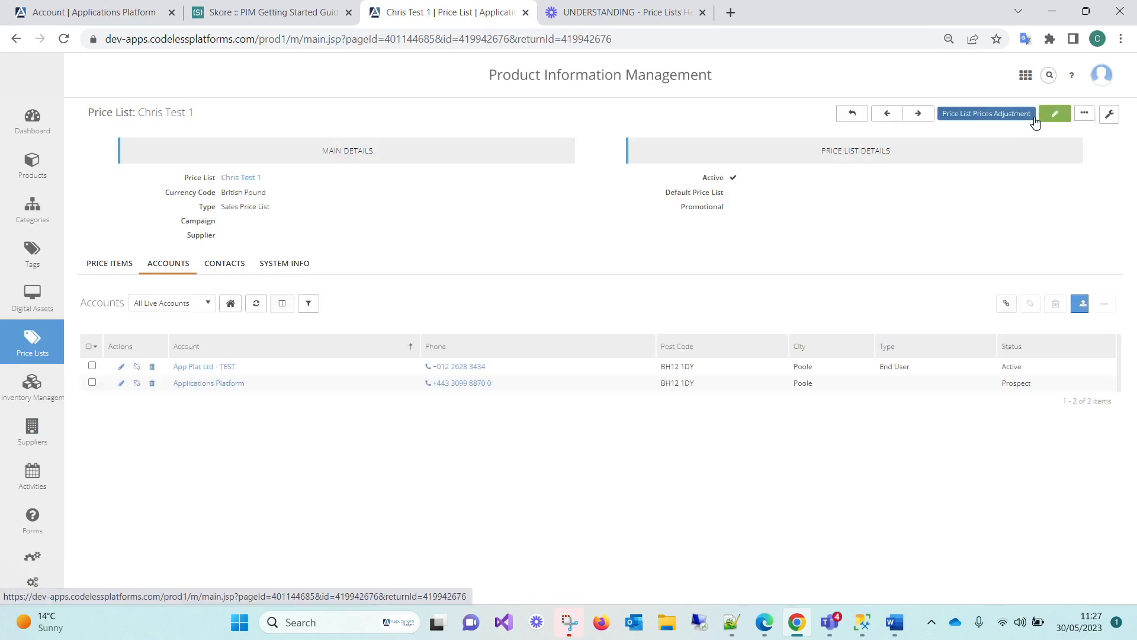
- Look at the Loom video on price list headers and switch to the Skore "Add a Price List" process diagram
{"action": "left_click", "coordinate": [605, 15]}
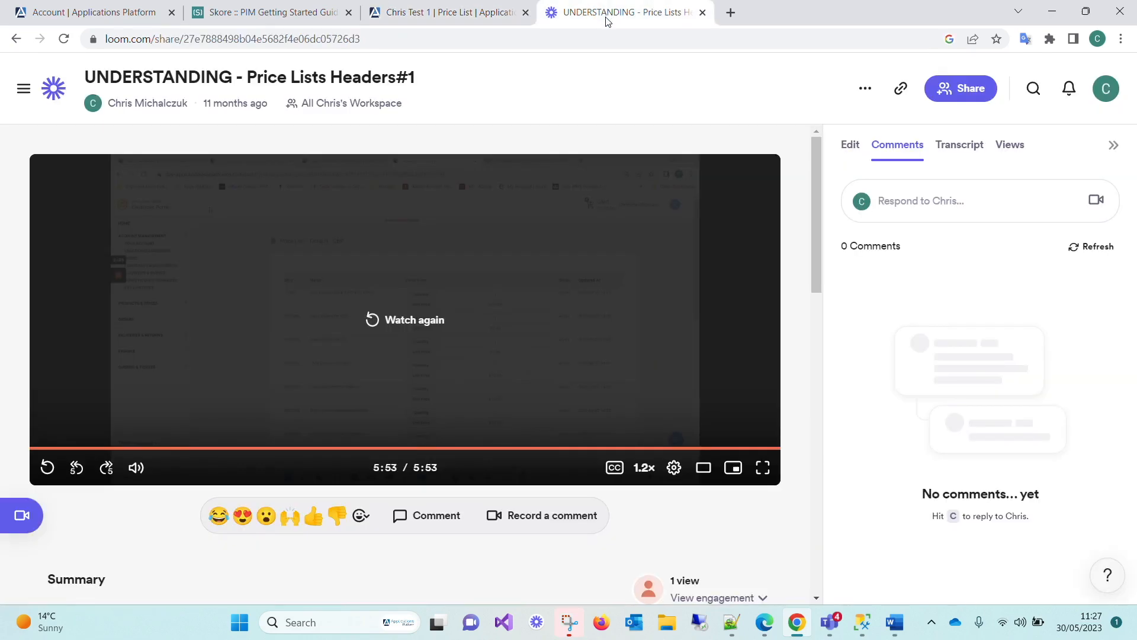
{"action": "left_click", "coordinate": [223, 18]}
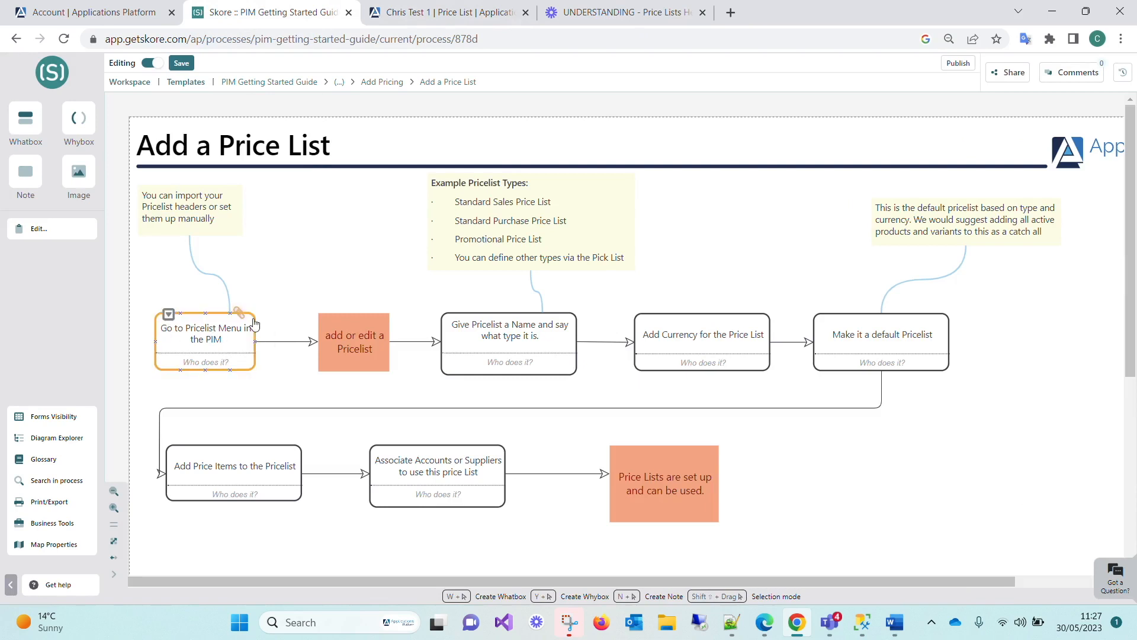